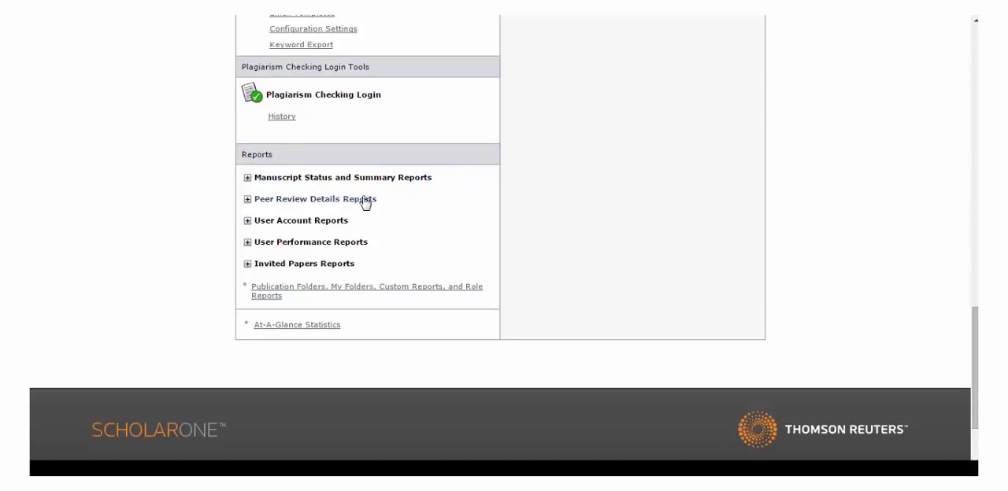
Open the build-your-own report for Peer Review Details.
{"action": "left_click", "coordinate": [248, 200]}
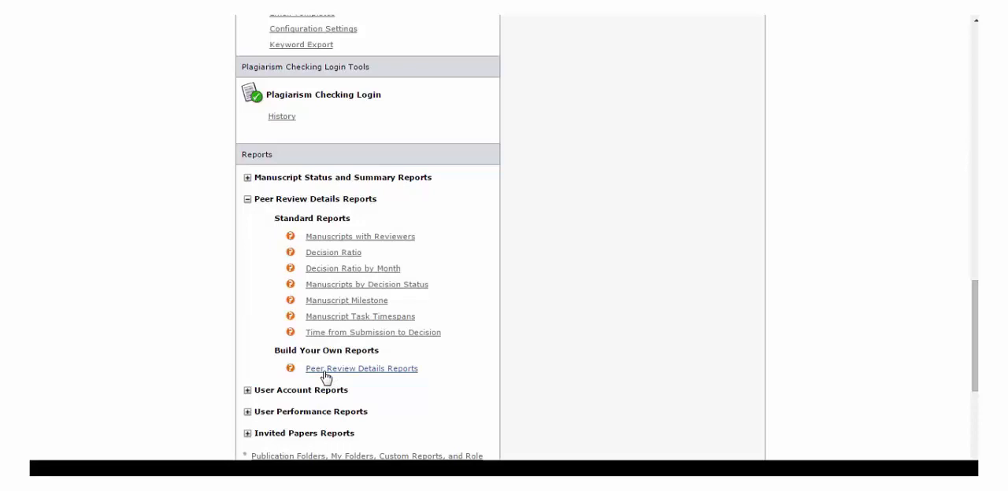
{"action": "left_click_drag", "start_coordinate": [275, 351], "coordinate": [381, 351]}
{"action": "left_click", "coordinate": [384, 369]}
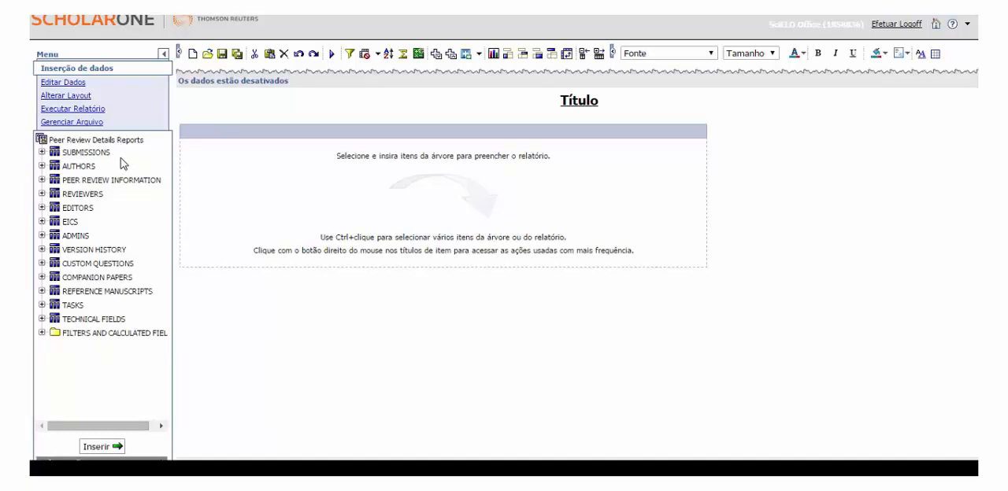
Insert the # of Manuscripts field from the SUBMISSIONS group into the empty report.
{"action": "left_click", "coordinate": [42, 154]}
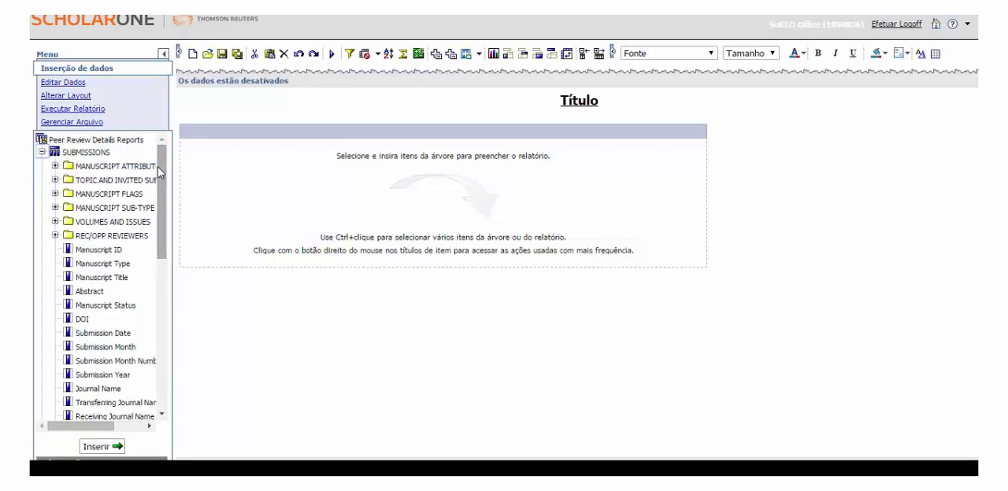
{"action": "left_click_drag", "start_coordinate": [162, 184], "coordinate": [165, 296]}
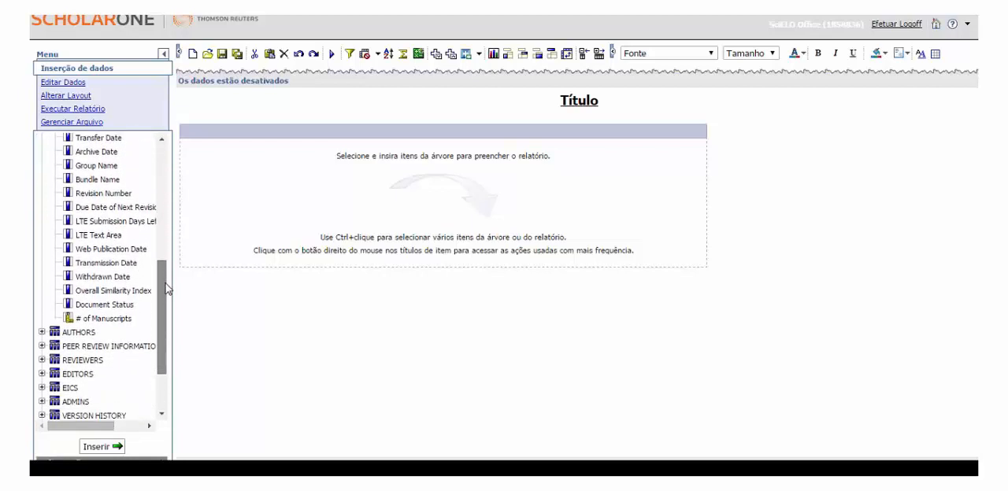
{"action": "mouse_move", "coordinate": [118, 324]}
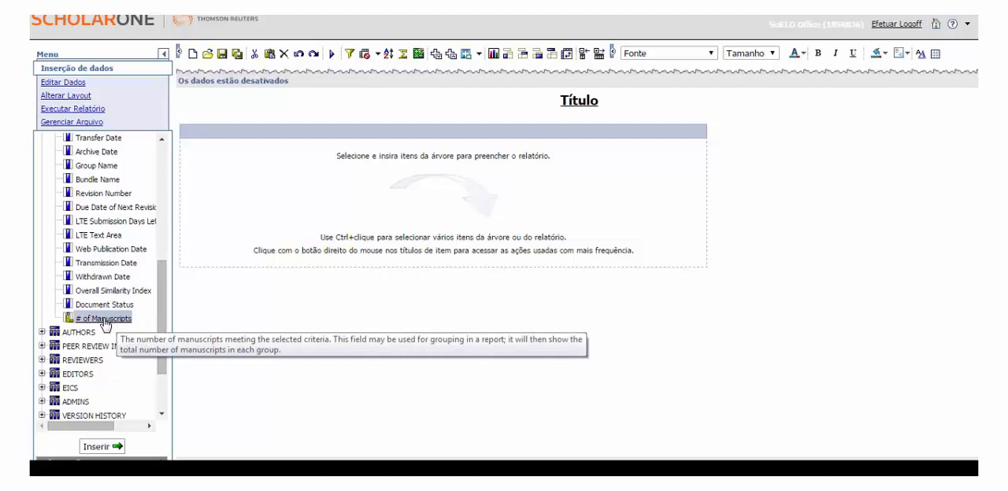
{"action": "double_click", "coordinate": [103, 320]}
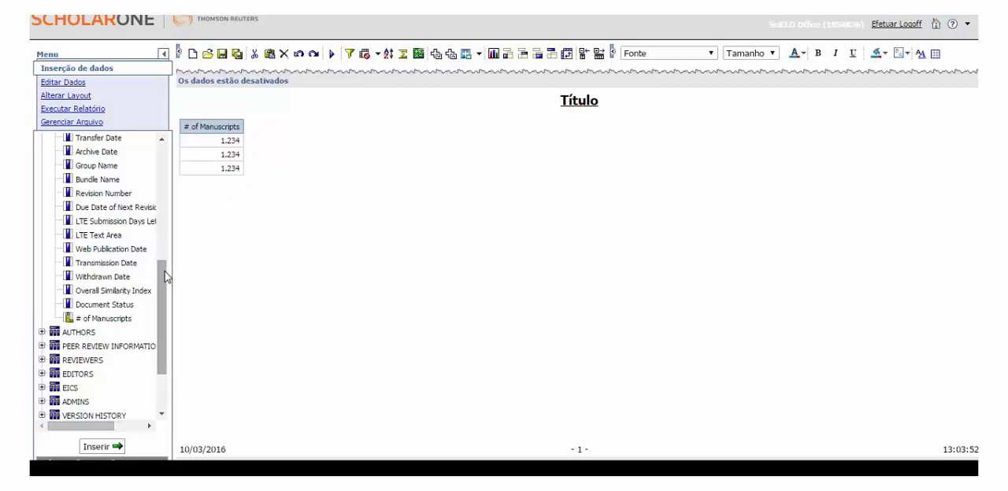
Collapse the SUBMISSIONS group and run the unfiltered report with live data.
{"action": "left_click_drag", "start_coordinate": [163, 268], "coordinate": [161, 149]}
{"action": "left_click", "coordinate": [42, 153]}
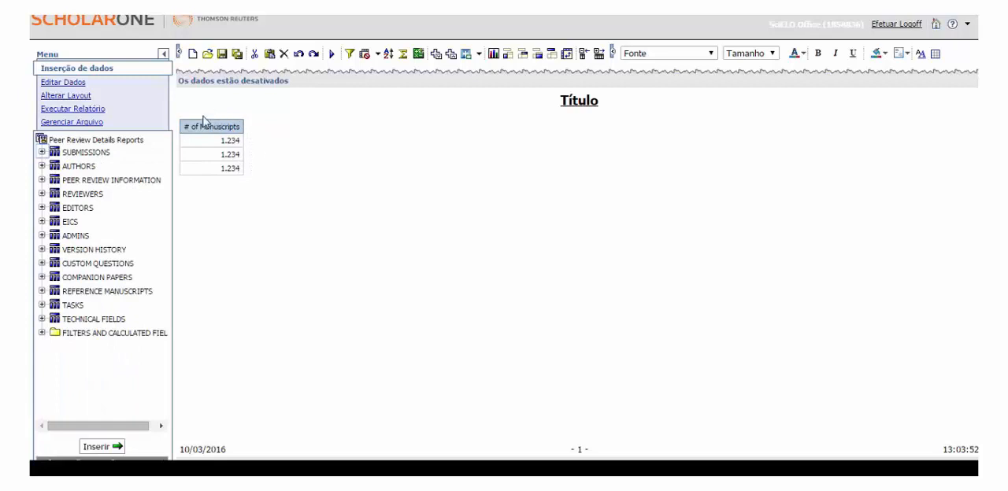
{"action": "left_click", "coordinate": [332, 57]}
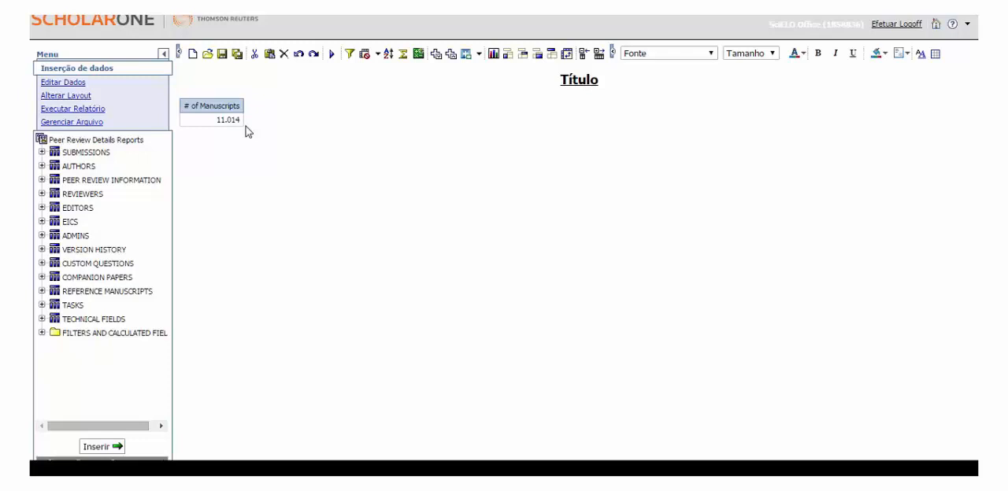
Add the Filter on Submission Date Range from the FILTER ON SUBMISSION DATE folder to the report.
{"action": "left_click", "coordinate": [41, 334]}
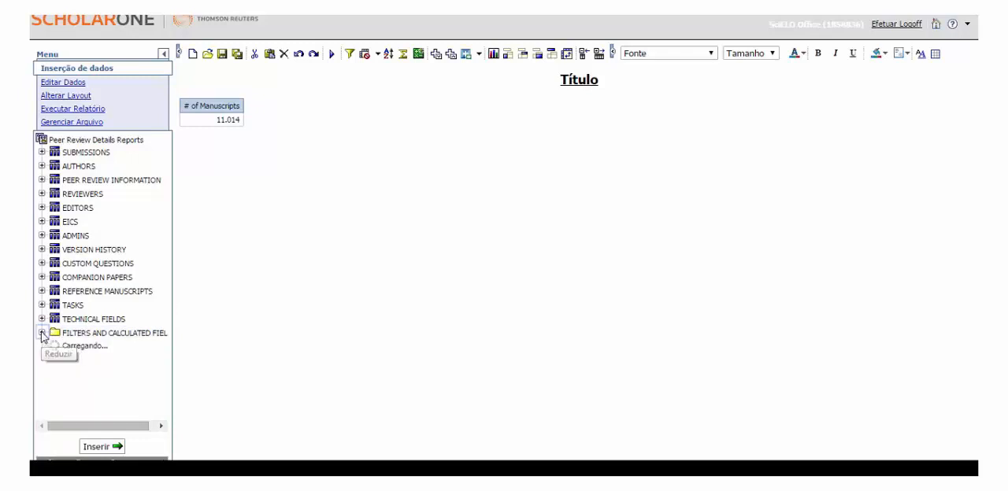
{"action": "scroll", "coordinate": [162, 356], "scroll_direction": "down", "scroll_amount": 1}
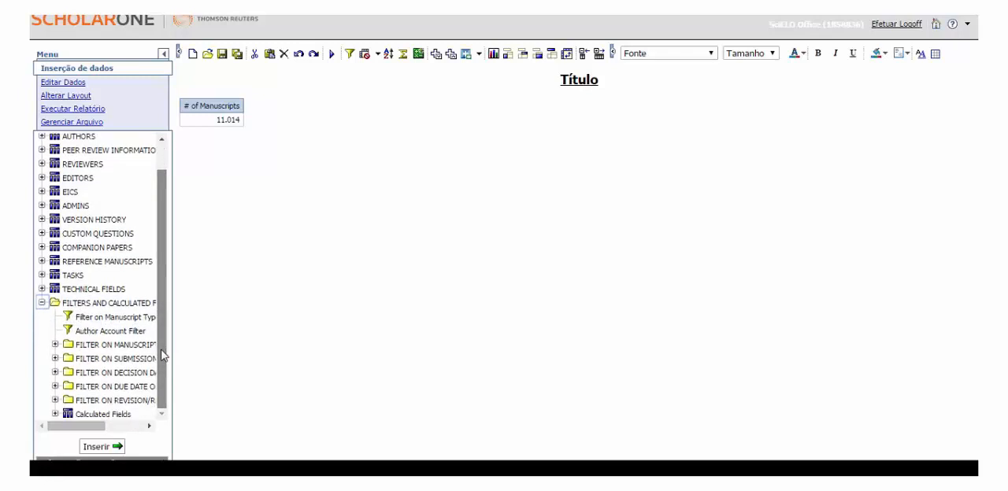
{"action": "left_click_drag", "start_coordinate": [173, 354], "coordinate": [234, 354]}
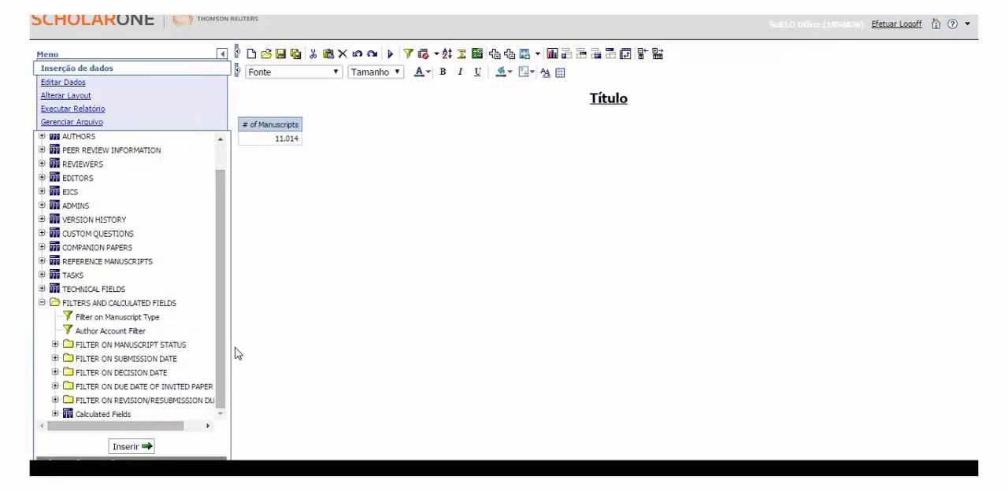
{"action": "left_click", "coordinate": [55, 361]}
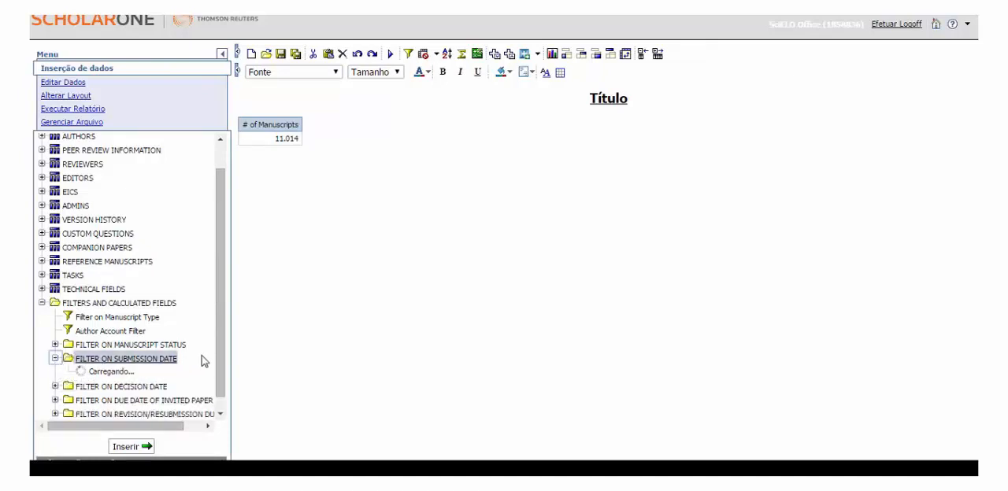
{"action": "scroll", "coordinate": [225, 311], "scroll_direction": "down", "scroll_amount": 1}
{"action": "scroll", "coordinate": [224, 311], "scroll_direction": "down", "scroll_amount": 5}
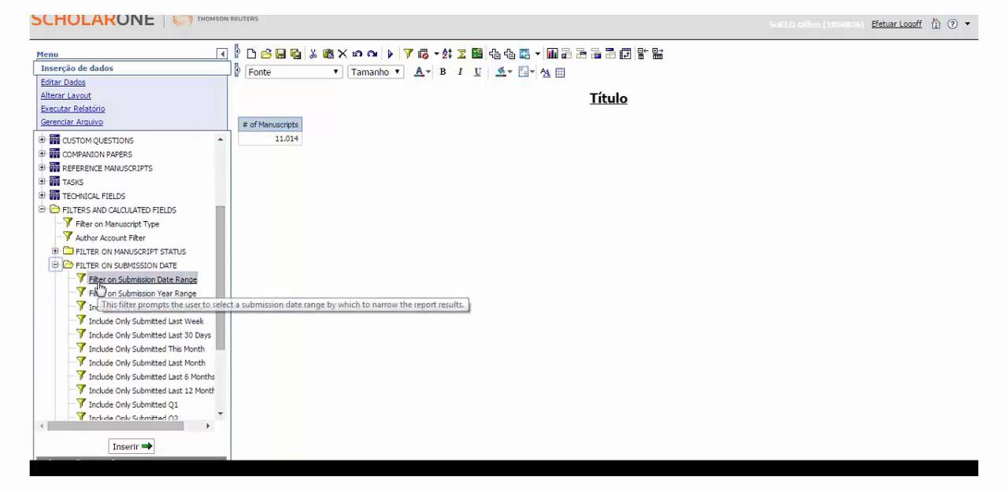
{"action": "double_click", "coordinate": [155, 282]}
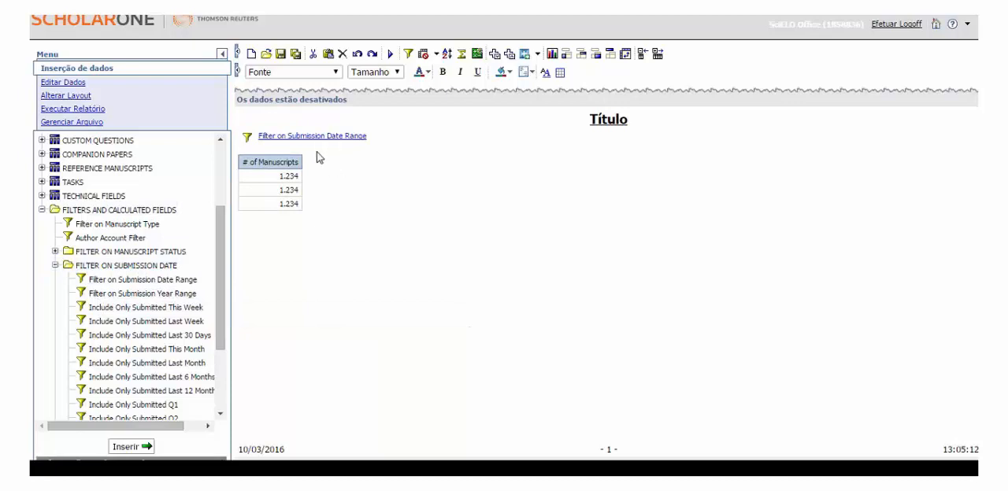
Run the report for submission dates from 1 July 2015 to 31 December 2015.
{"action": "left_click", "coordinate": [389, 54]}
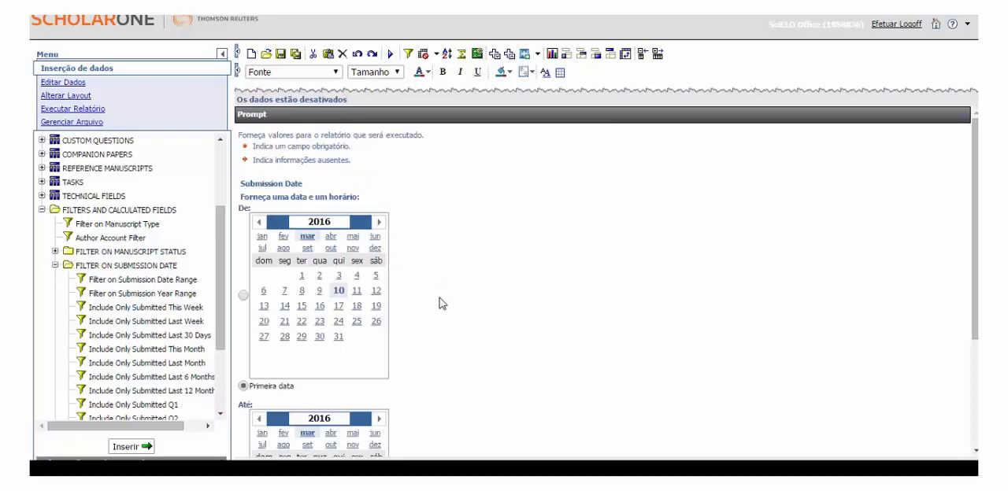
{"action": "scroll", "coordinate": [415, 265], "scroll_direction": "down", "scroll_amount": 2}
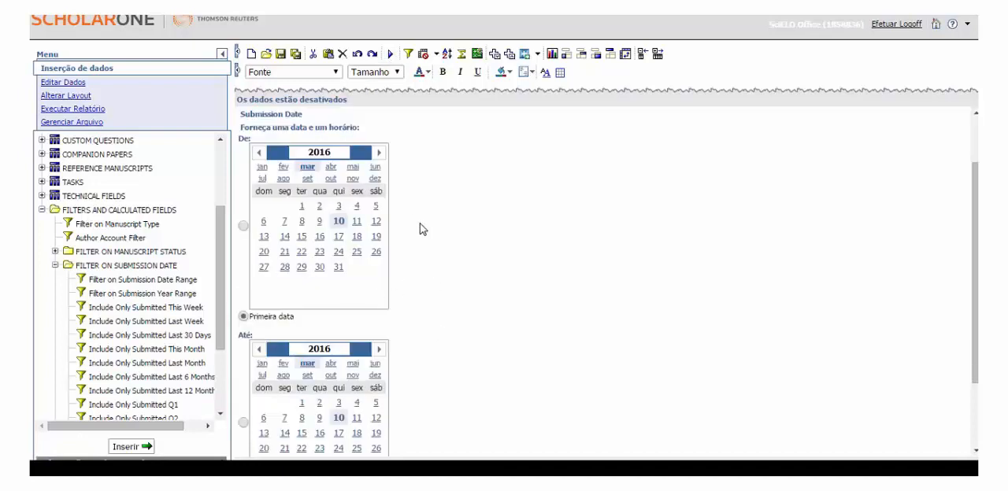
{"action": "left_click", "coordinate": [259, 152]}
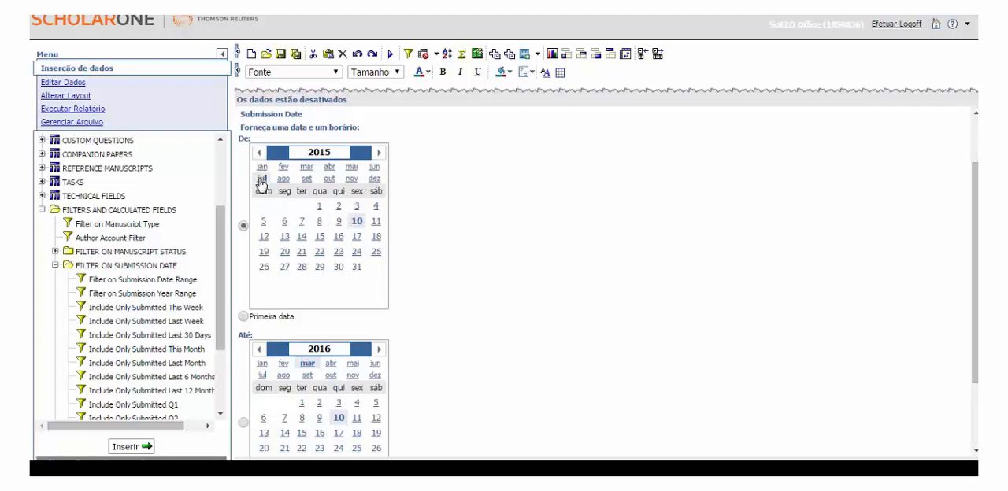
{"action": "left_click", "coordinate": [319, 207]}
{"action": "scroll", "coordinate": [415, 318], "scroll_direction": "down", "scroll_amount": 1}
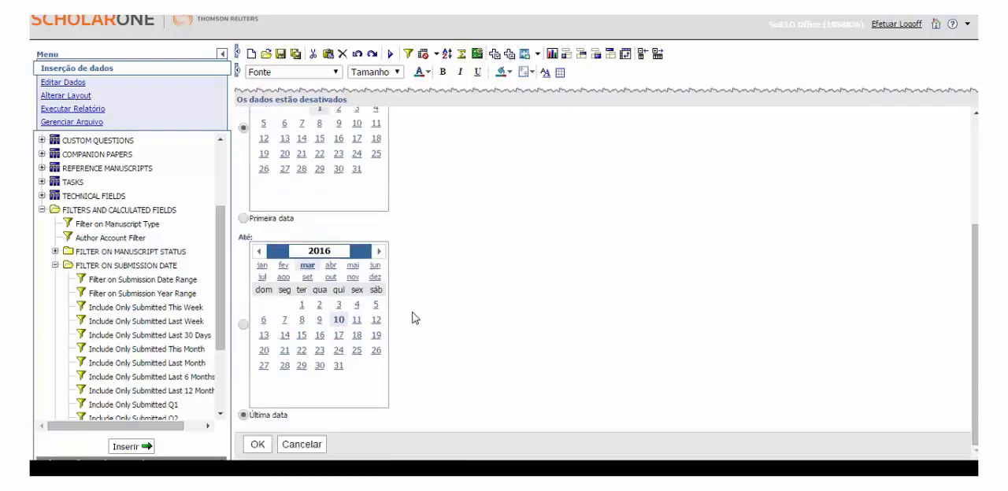
{"action": "left_click", "coordinate": [375, 278]}
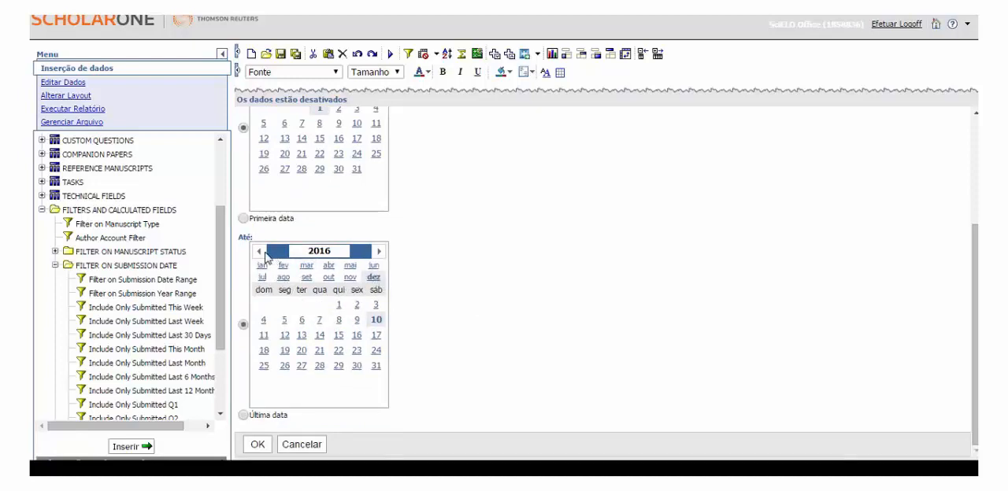
{"action": "left_click", "coordinate": [261, 252]}
{"action": "left_click", "coordinate": [339, 366]}
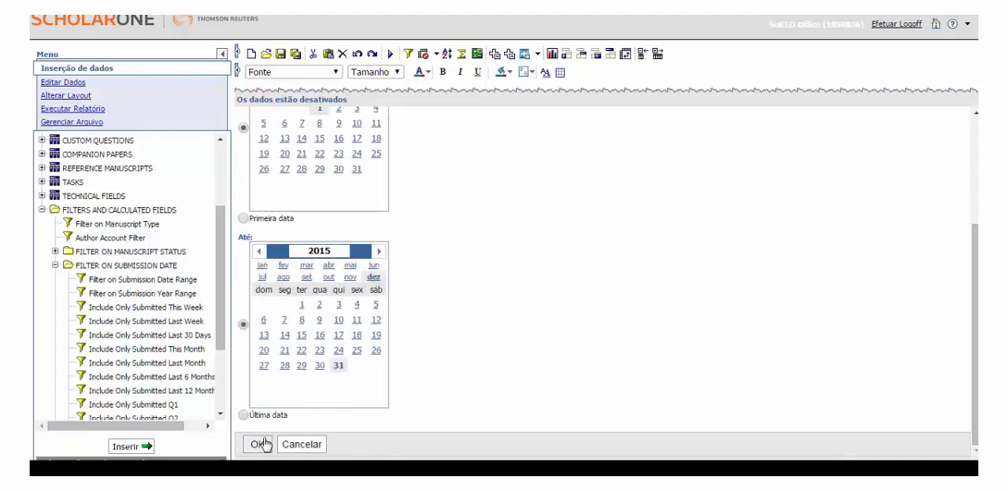
{"action": "left_click", "coordinate": [262, 445]}
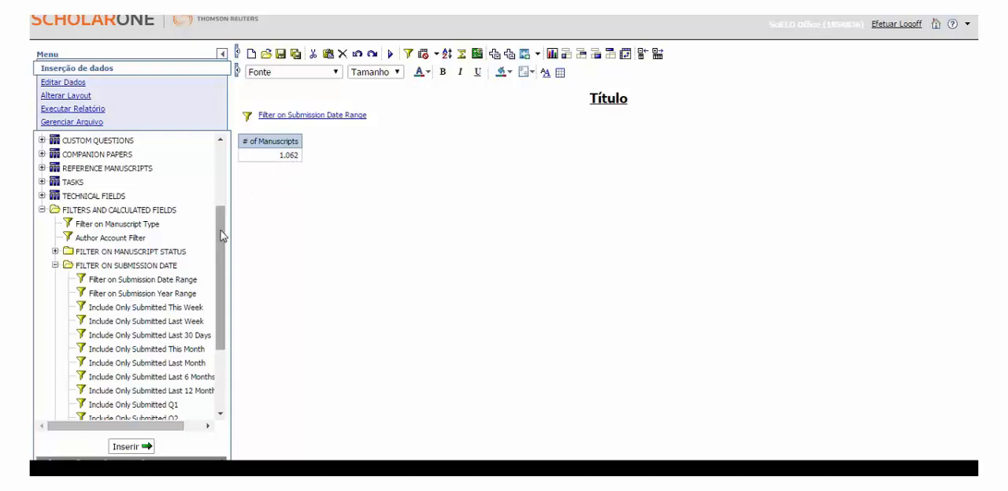
Add the manuscript status filter Include Only Original Submissions (Includes Resubmissions), combined by AND with the submission date range filter.
{"action": "left_click", "coordinate": [55, 266]}
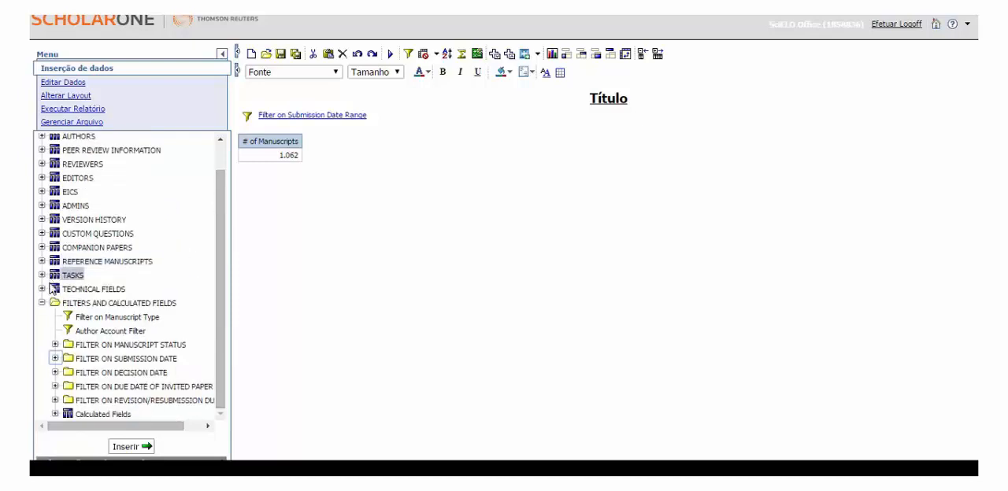
{"action": "left_click", "coordinate": [55, 345]}
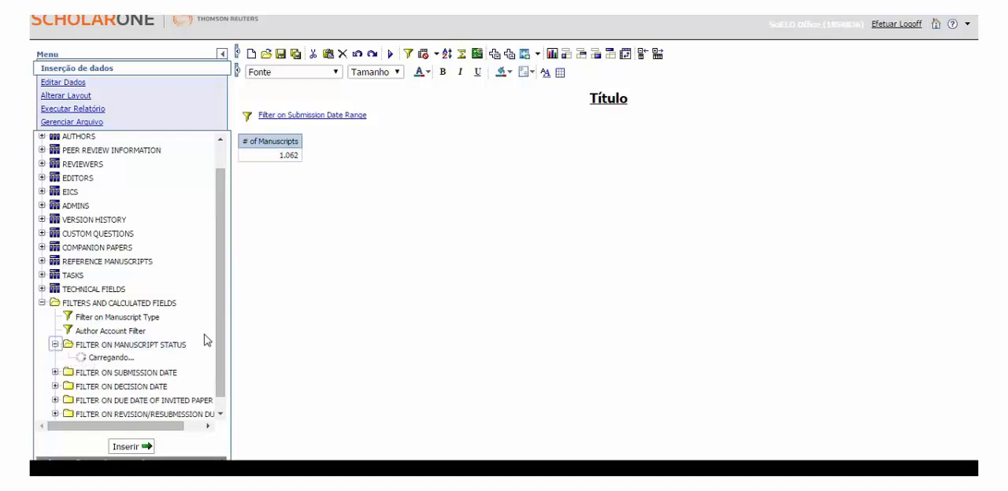
{"action": "left_click_drag", "start_coordinate": [224, 292], "coordinate": [221, 356]}
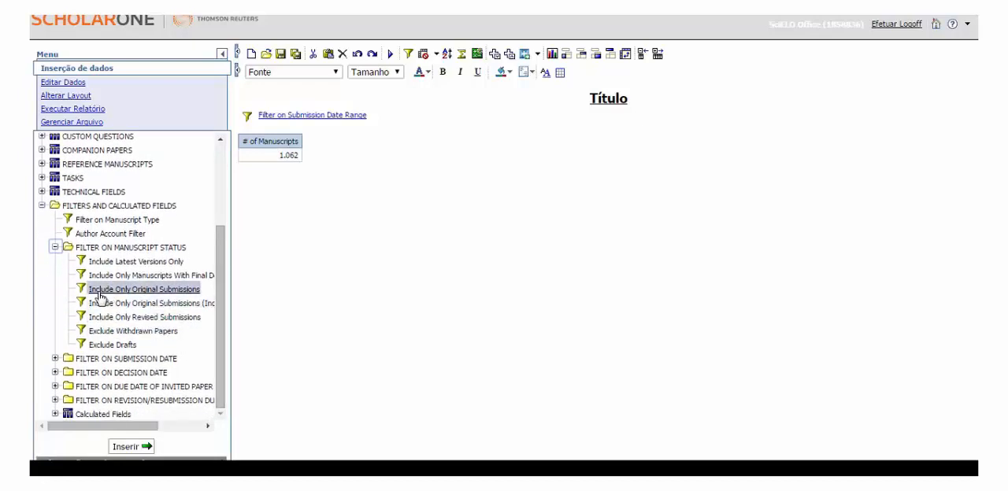
{"action": "mouse_move", "coordinate": [103, 297]}
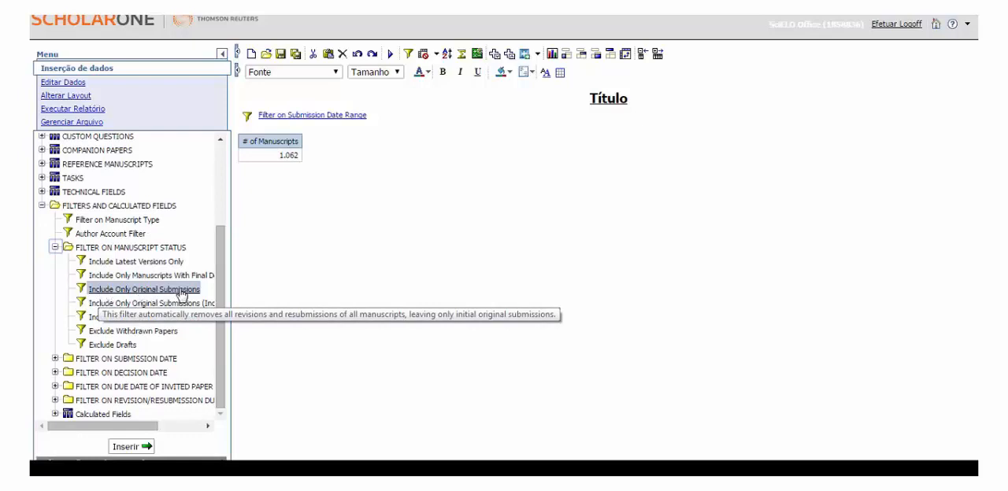
{"action": "left_click_drag", "start_coordinate": [234, 294], "coordinate": [306, 288]}
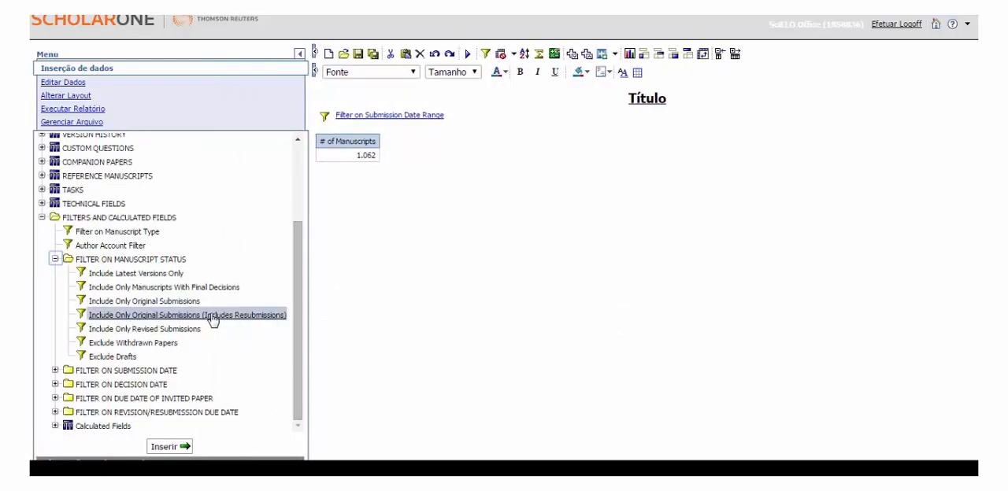
{"action": "mouse_move", "coordinate": [266, 317]}
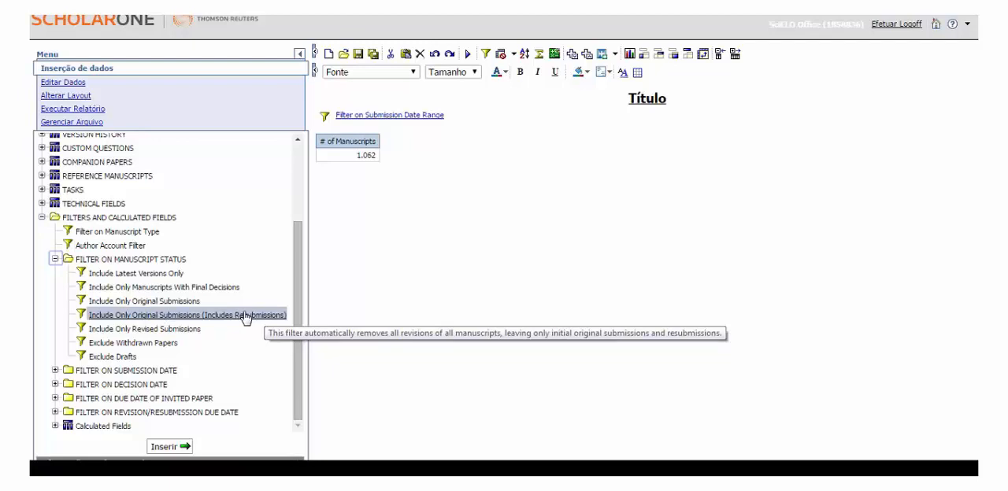
{"action": "left_click", "coordinate": [231, 317]}
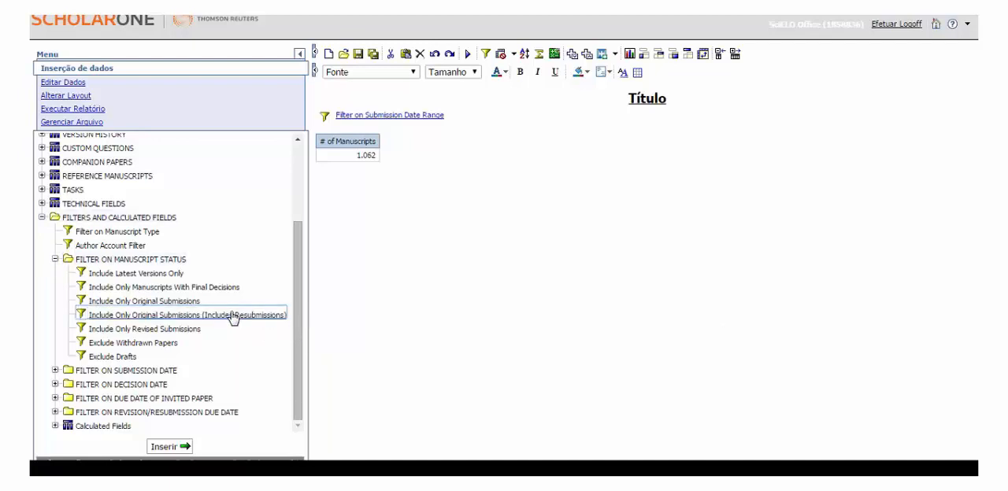
{"action": "double_click", "coordinate": [231, 316]}
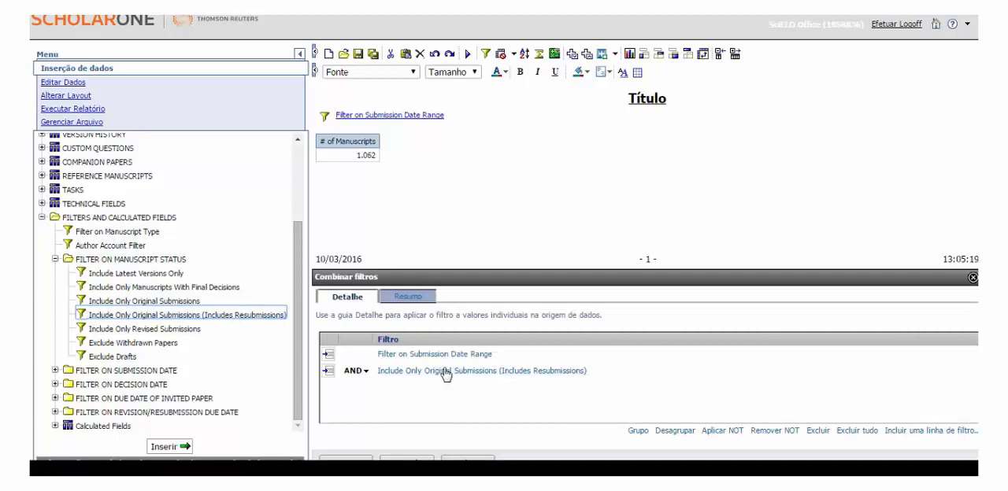
{"action": "left_click", "coordinate": [451, 459]}
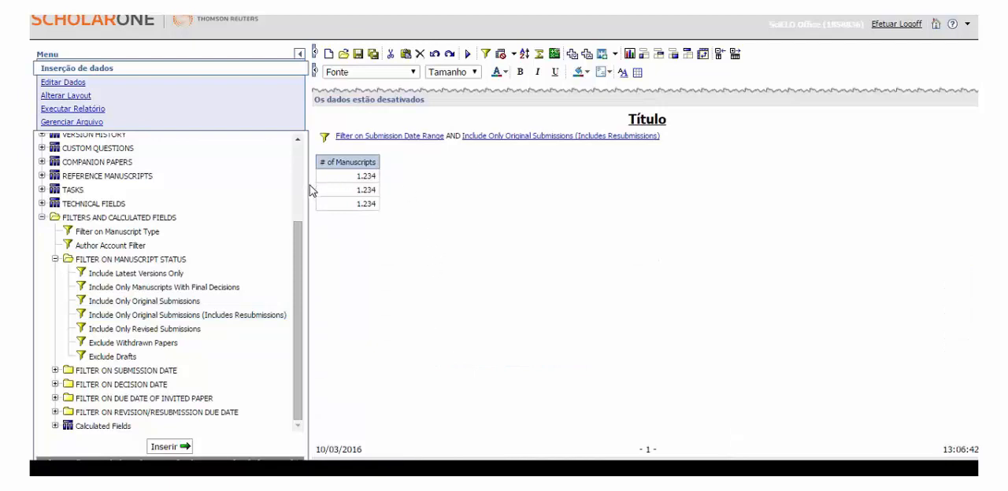
Narrow the field tree and rerun the report with both filters, accepting the date range 1 July to 31 December 2015.
{"action": "left_click_drag", "start_coordinate": [309, 192], "coordinate": [218, 194]}
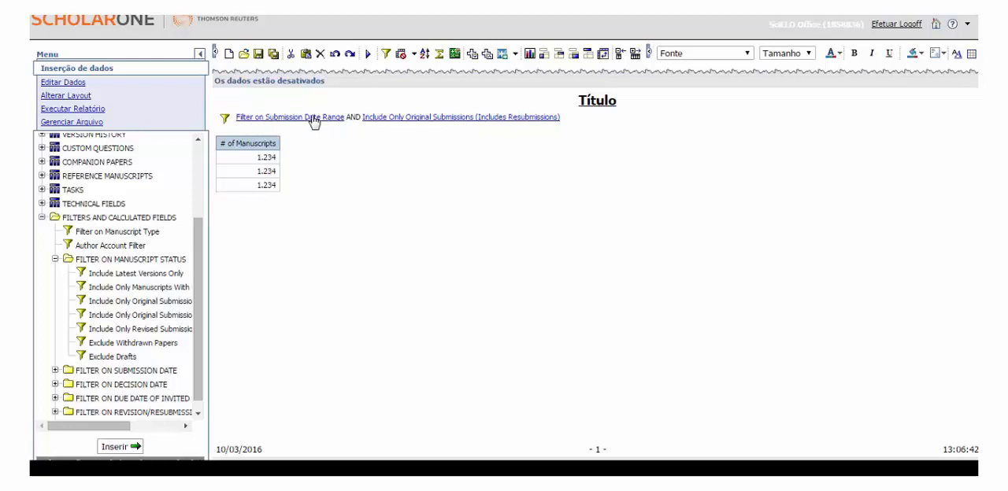
{"action": "left_click", "coordinate": [368, 55]}
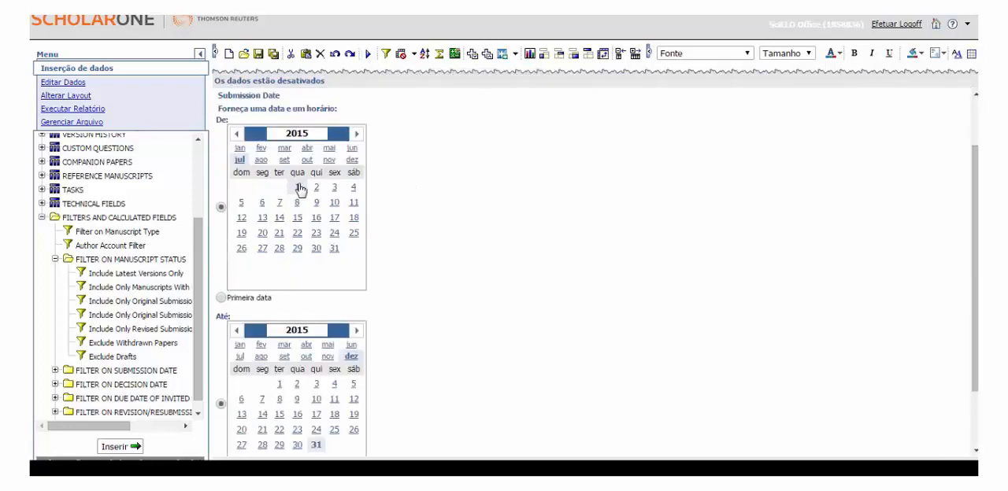
{"action": "scroll", "coordinate": [297, 190], "scroll_direction": "down", "scroll_amount": 2}
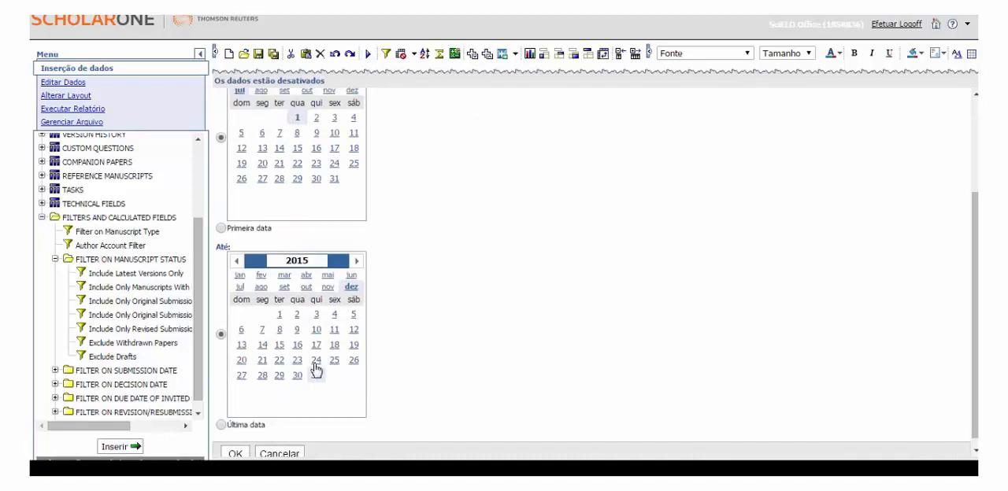
{"action": "scroll", "coordinate": [307, 406], "scroll_direction": "down", "scroll_amount": 1}
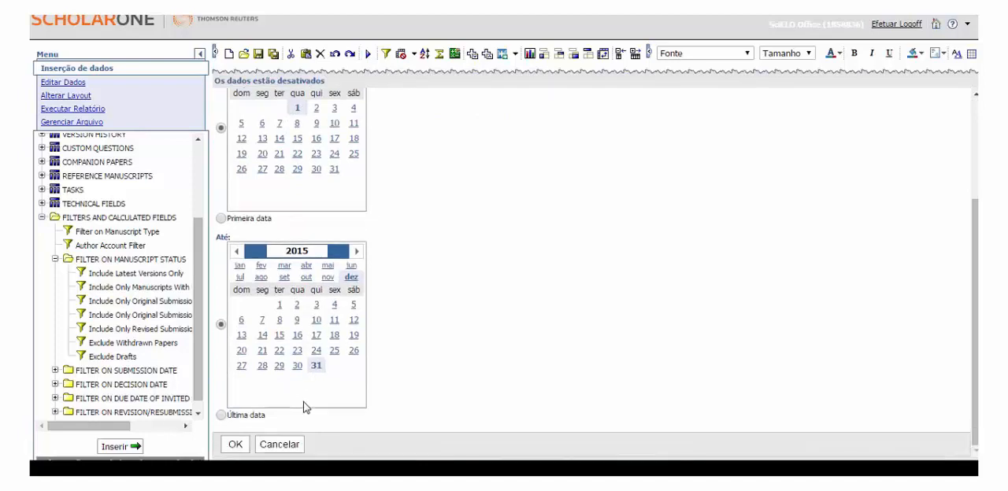
{"action": "left_click", "coordinate": [239, 445]}
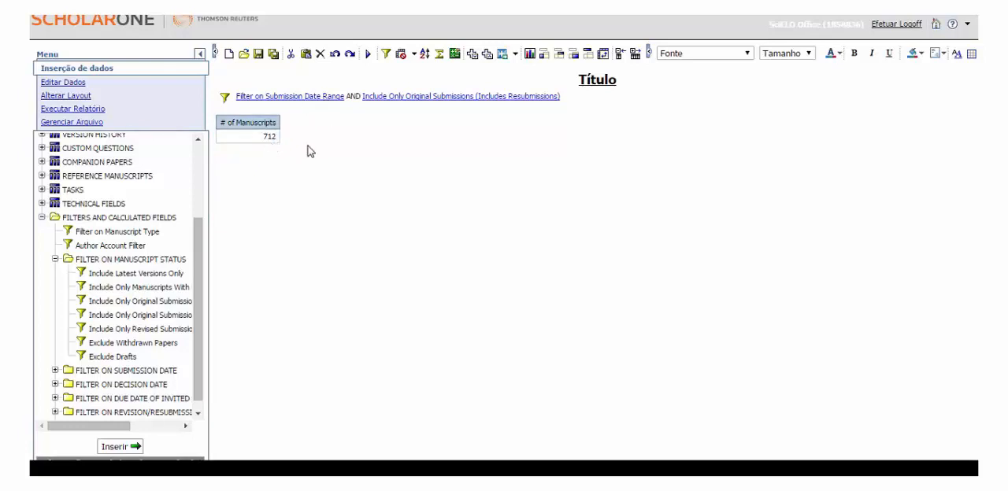
Change the report title to "Recebidos".
{"action": "left_click", "coordinate": [603, 83]}
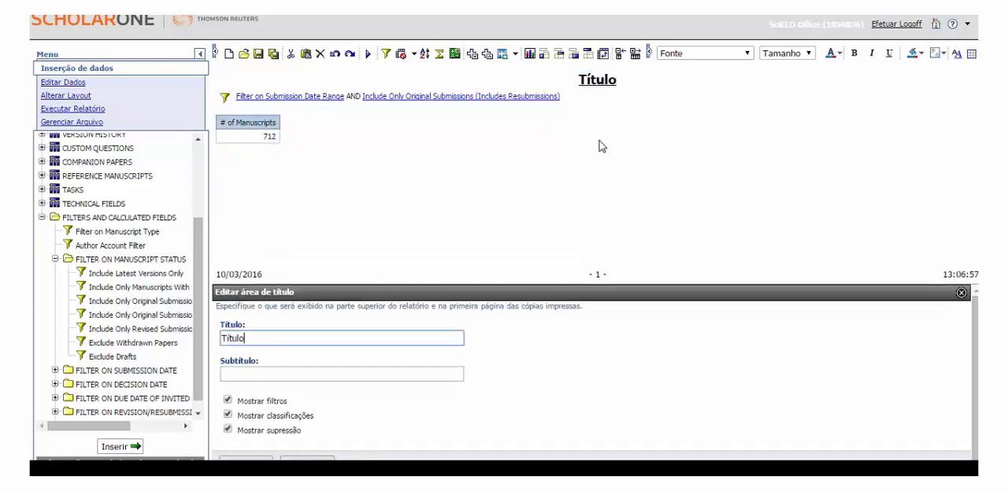
{"action": "double_click", "coordinate": [272, 338]}
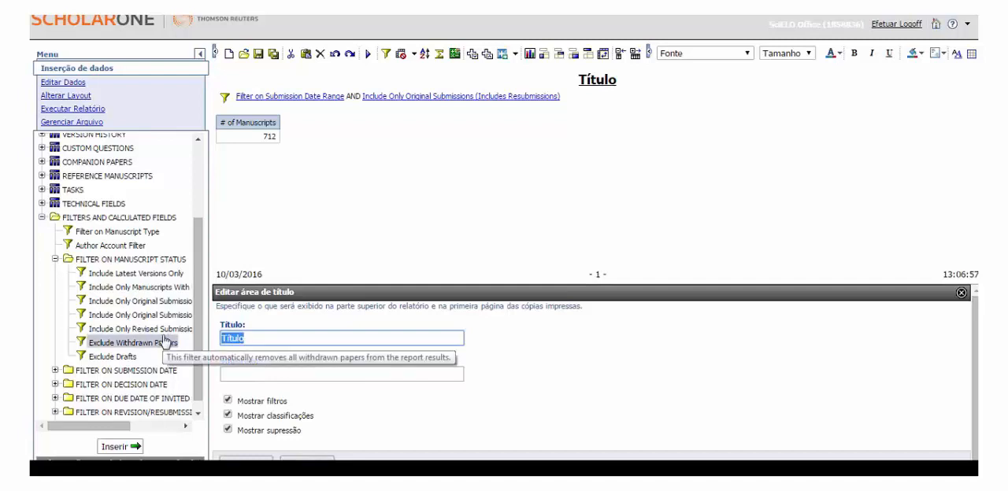
{"action": "type", "text": "Recebidos"}
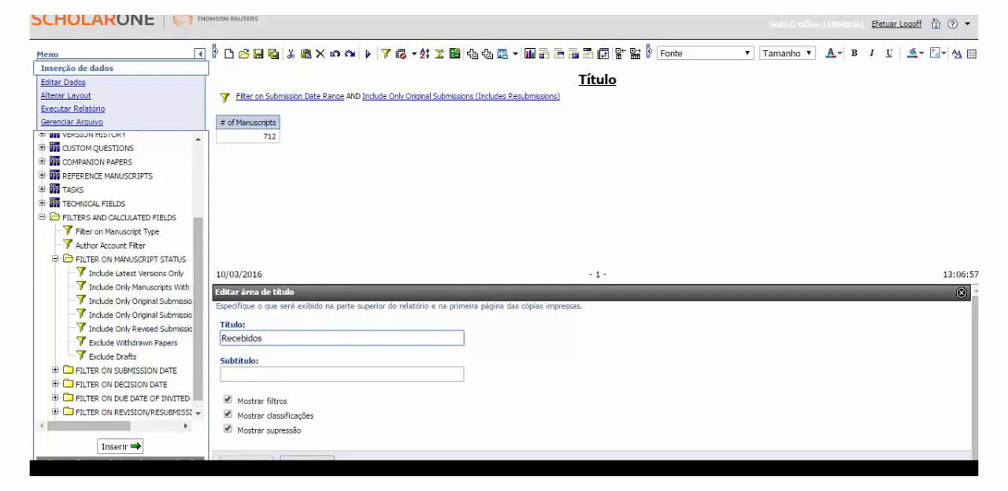
{"action": "key", "text": "Return"}
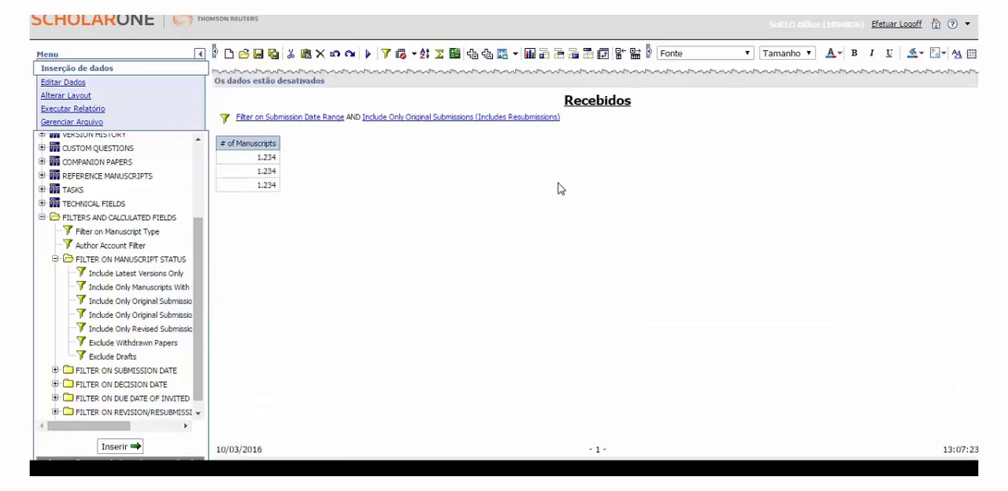
Start saving the report and check the save location set for it.
{"action": "left_click", "coordinate": [258, 55]}
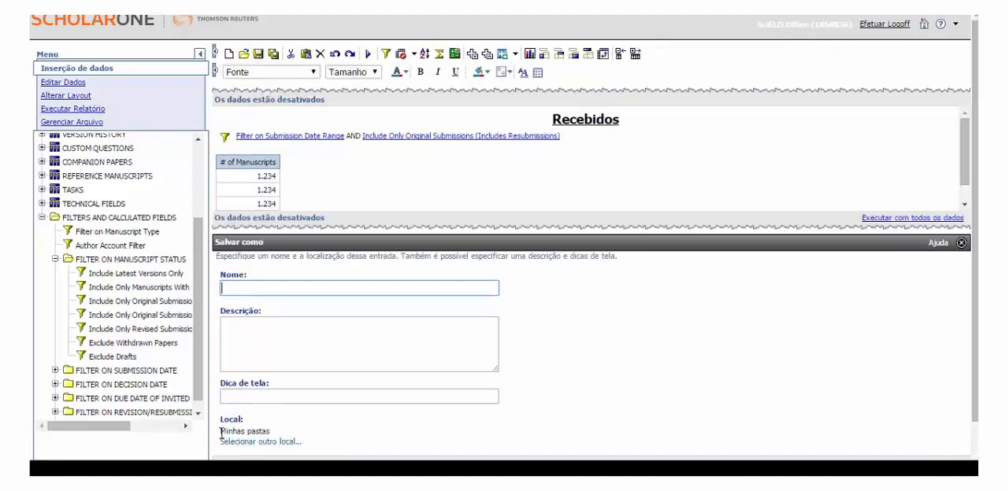
{"action": "left_click_drag", "start_coordinate": [221, 432], "coordinate": [286, 429]}
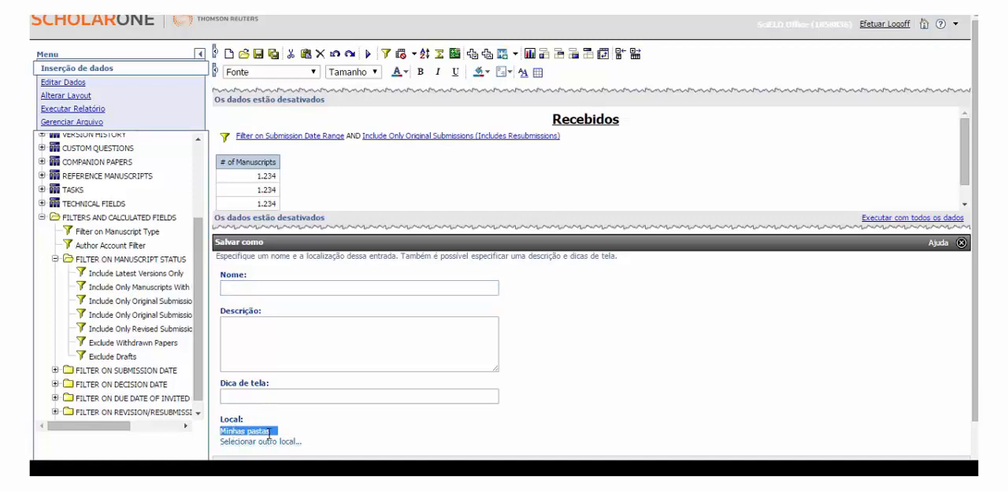
{"action": "left_click", "coordinate": [269, 434]}
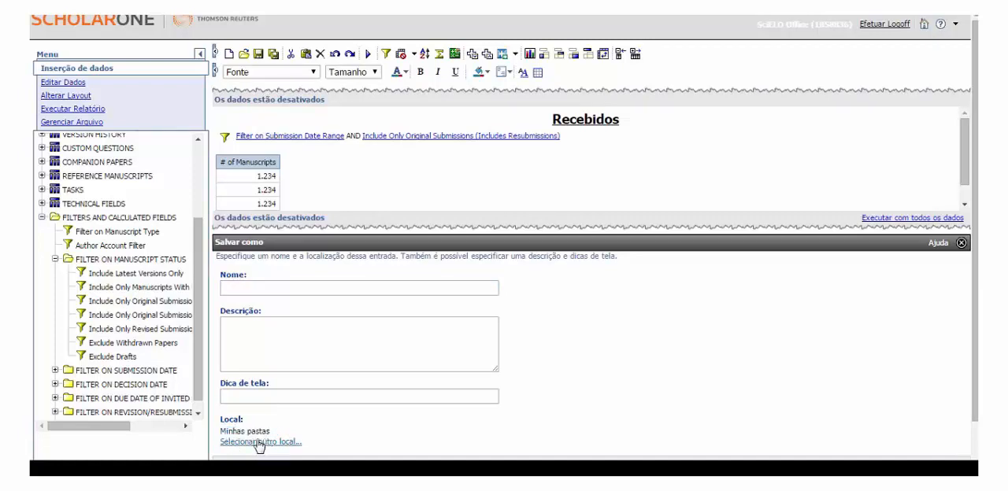